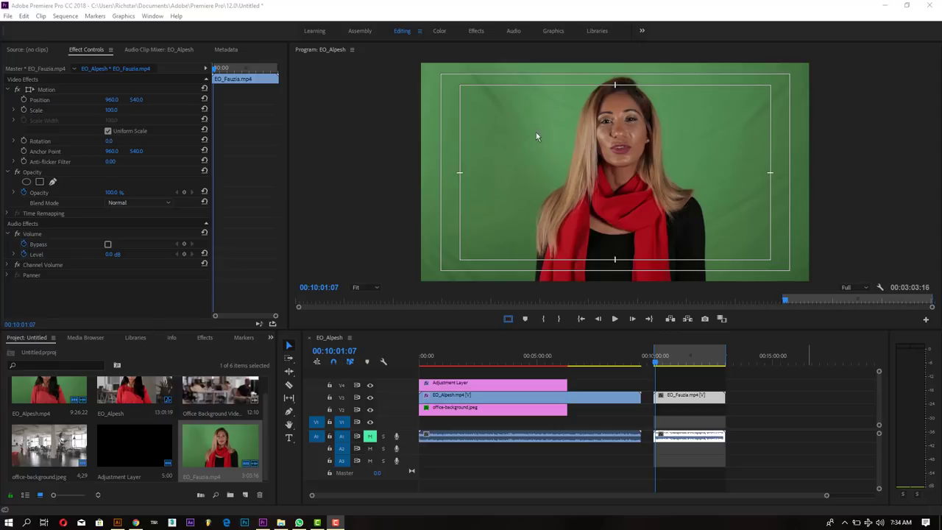
Enlarge the Program monitor by lowering the panel divider, then nudge it back up slightly
{"action": "left_click_drag", "start_coordinate": [526, 331], "coordinate": [552, 399]}
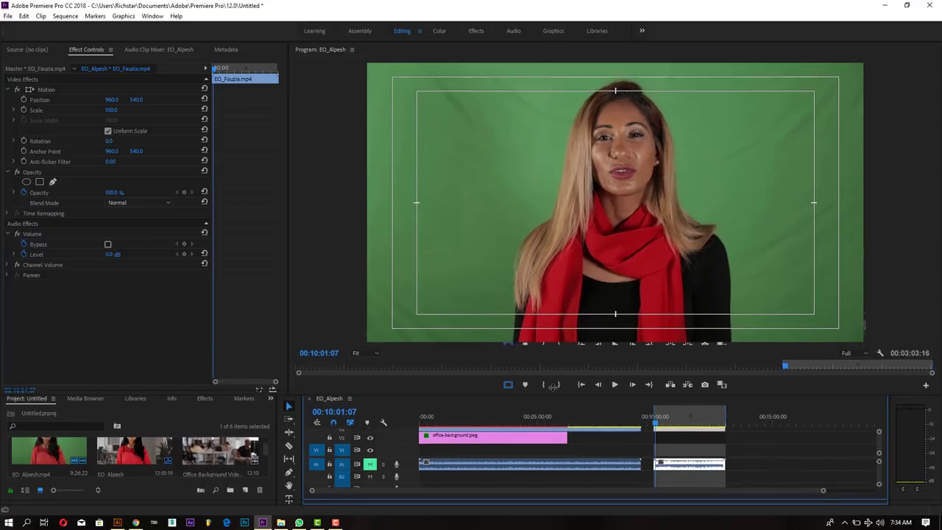
{"action": "left_click_drag", "start_coordinate": [552, 399], "coordinate": [552, 387]}
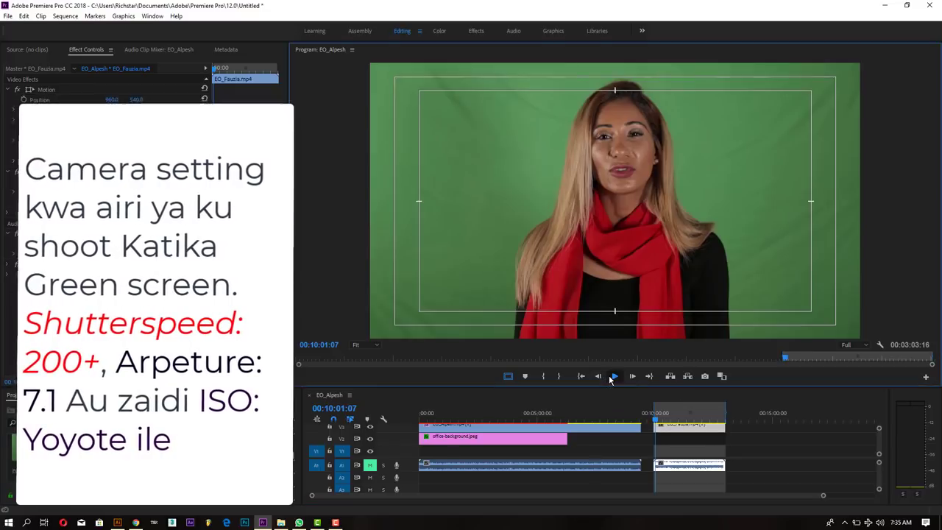
Play the EO_Alpesh sequence to preview the green-screen footage, then give the timeline its room back
{"action": "left_click", "coordinate": [610, 375]}
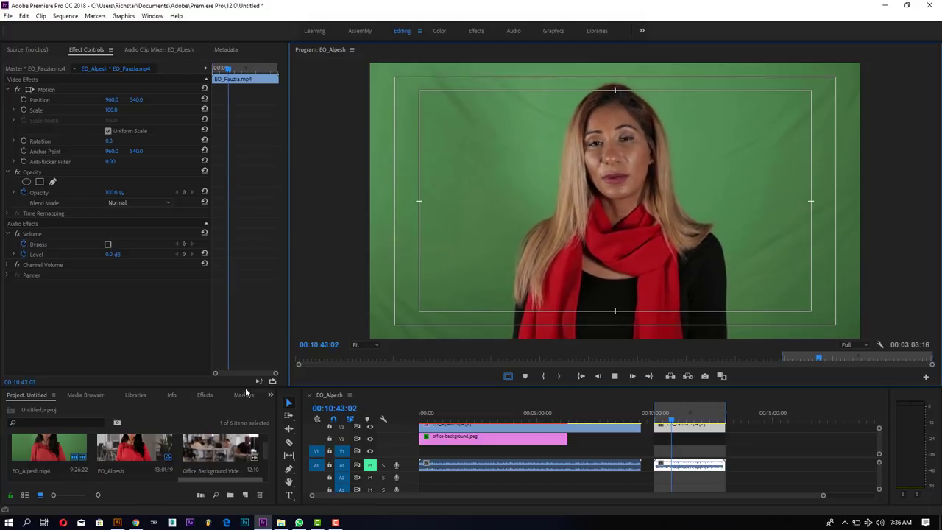
{"action": "left_click_drag", "start_coordinate": [245, 387], "coordinate": [239, 326]}
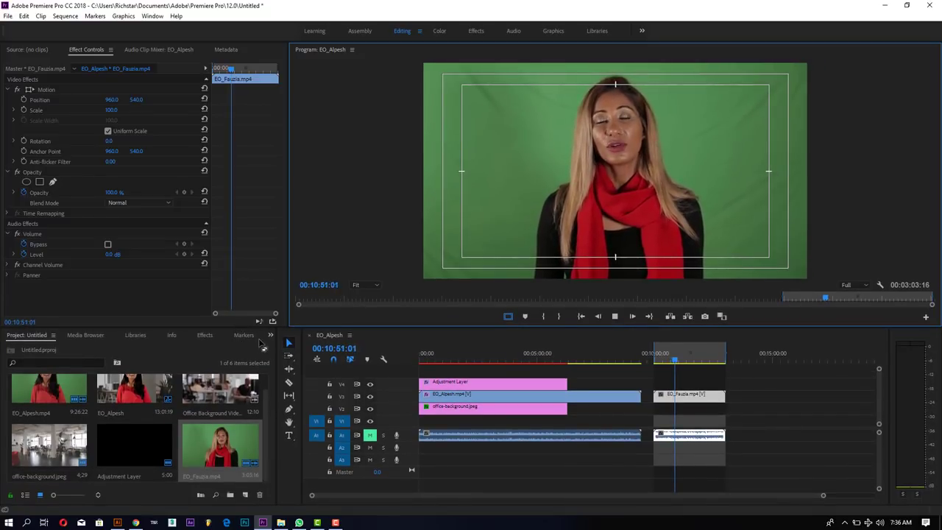
Search the Effects panel for 'key' and drag Ultra Key onto the EO_Fauzia.mp4 clip
{"action": "left_click", "coordinate": [204, 334]}
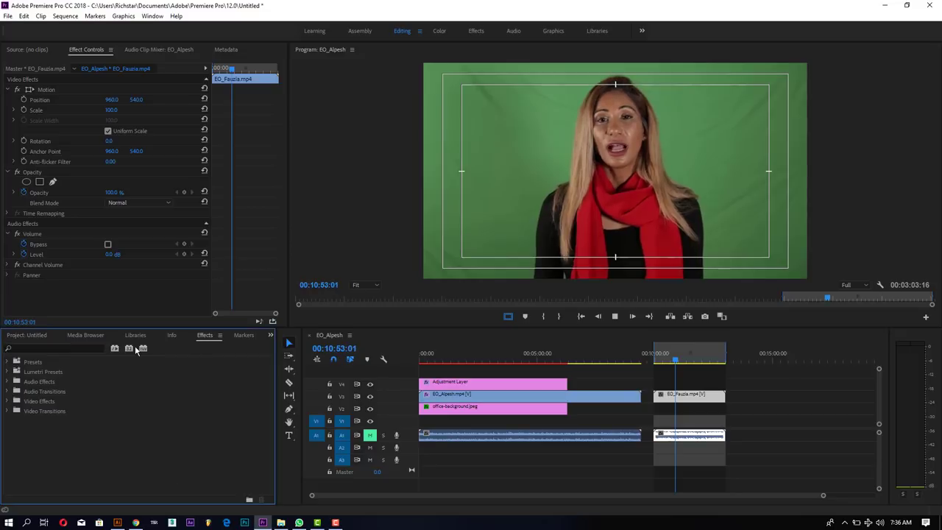
{"action": "left_click", "coordinate": [54, 348]}
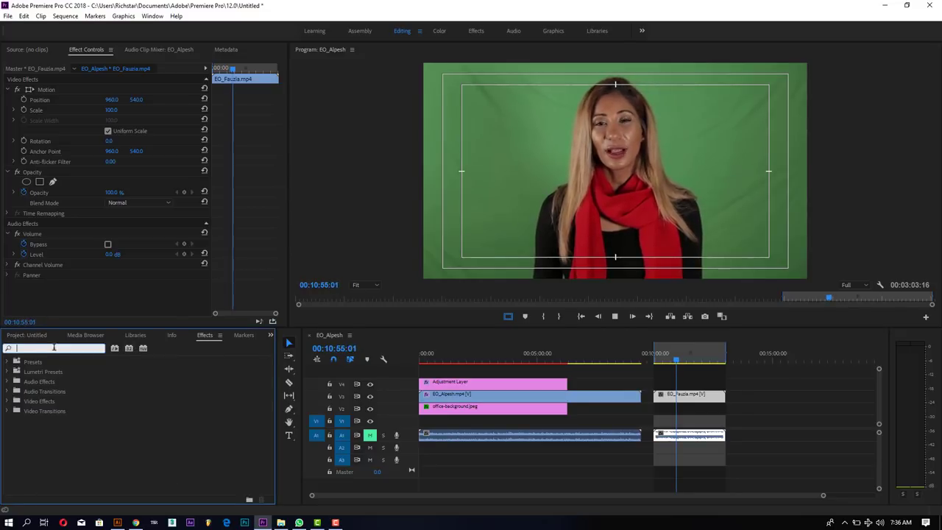
{"action": "type", "text": "key"}
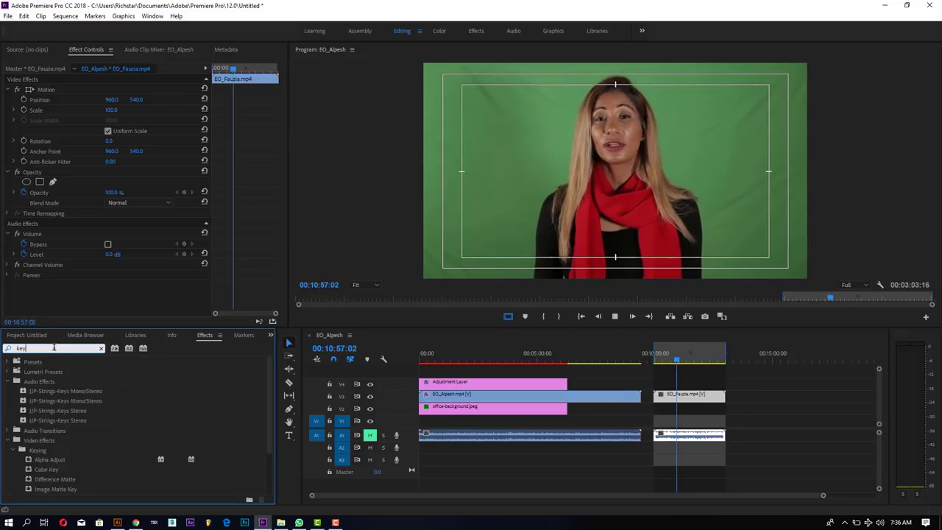
{"action": "scroll", "coordinate": [84, 470], "scroll_direction": "down", "scroll_amount": 1}
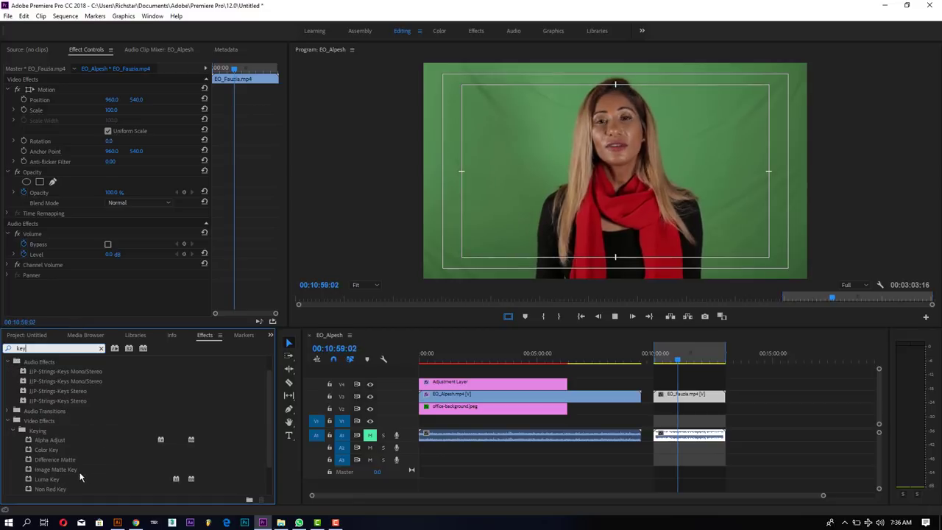
{"action": "scroll", "coordinate": [52, 471], "scroll_direction": "down", "scroll_amount": 2}
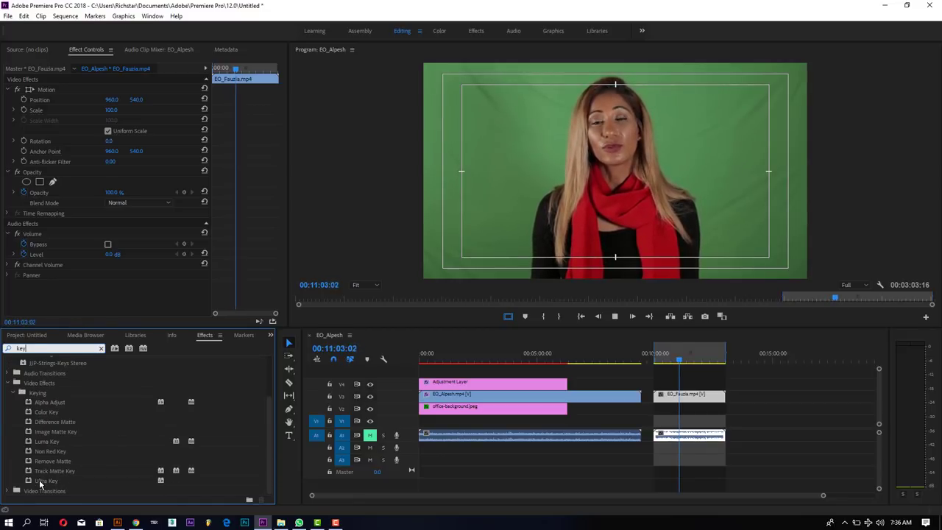
{"action": "left_click_drag", "start_coordinate": [41, 482], "coordinate": [678, 396]}
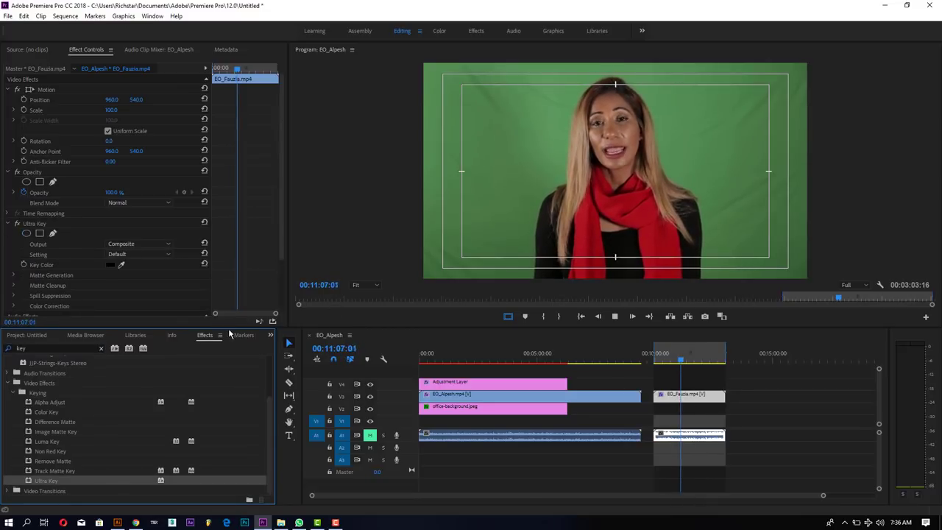
Sample the green backdrop with Ultra Key's Key Color eyedropper so the woman stands on black
{"action": "left_click_drag", "start_coordinate": [230, 328], "coordinate": [229, 362]}
{"action": "scroll", "coordinate": [125, 266], "scroll_direction": "down", "scroll_amount": 2}
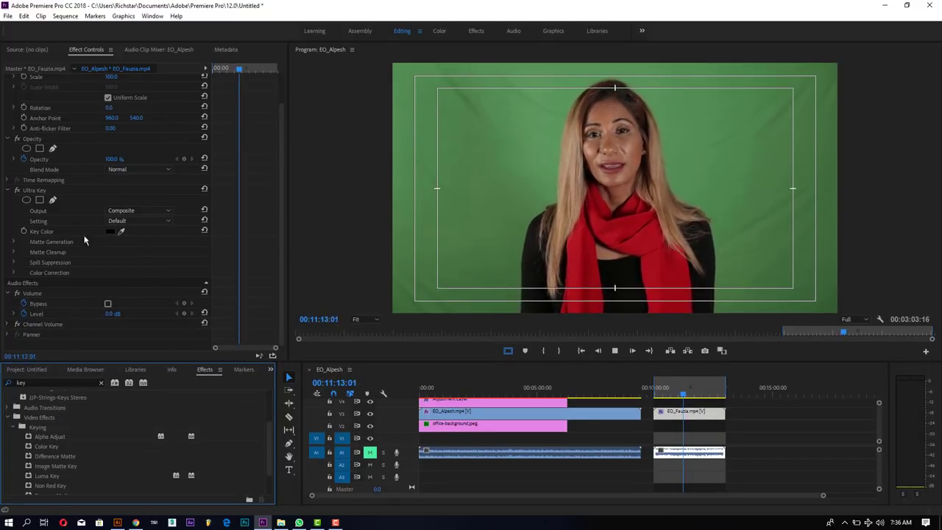
{"action": "left_click", "coordinate": [111, 231]}
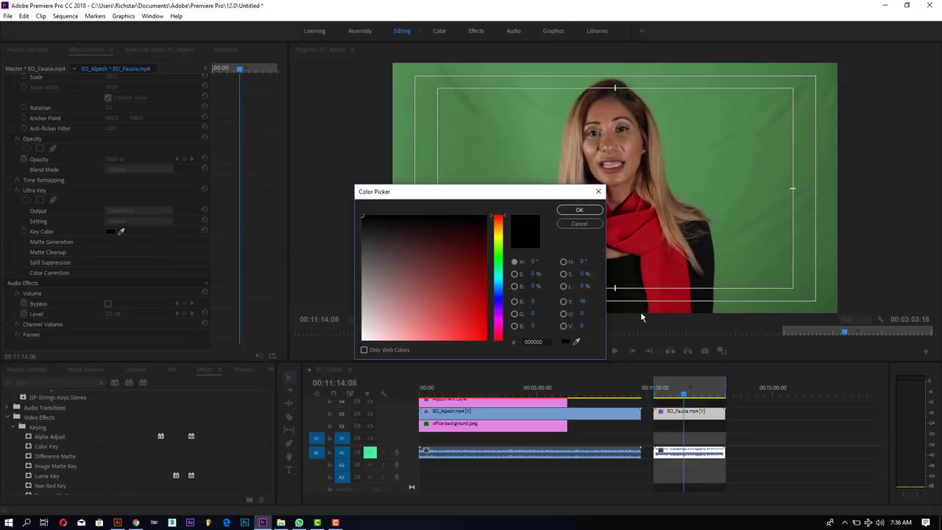
{"action": "left_click", "coordinate": [579, 223]}
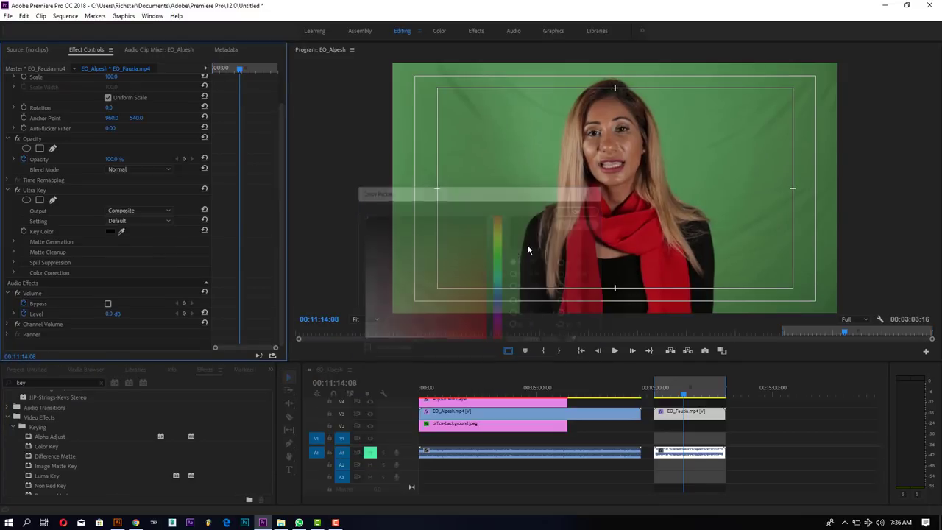
{"action": "left_click", "coordinate": [121, 231]}
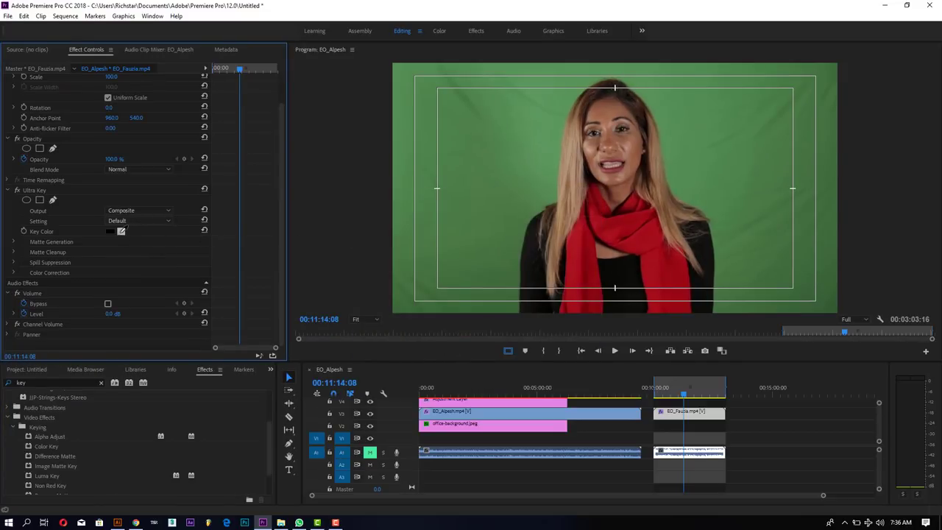
{"action": "left_click", "coordinate": [484, 195]}
{"action": "left_click", "coordinate": [490, 200]}
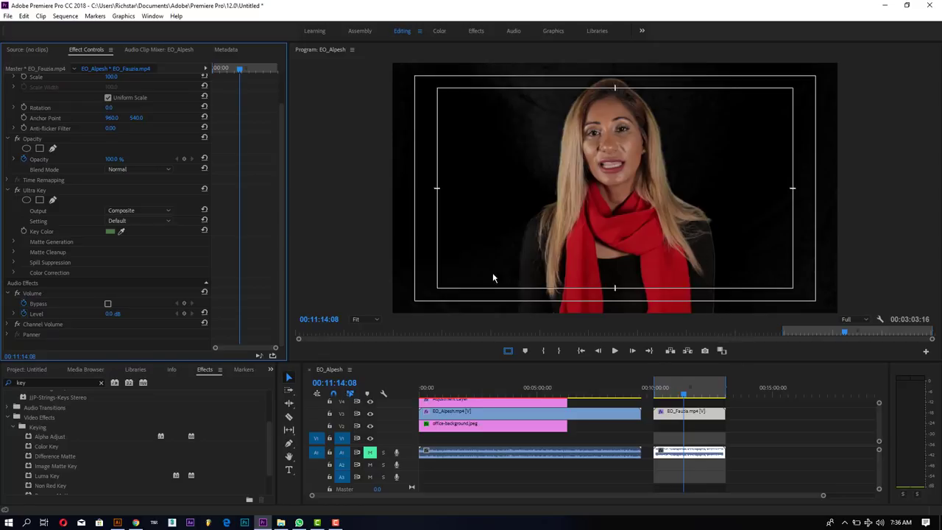
Switch Ultra Key Output to Alpha Channel and set Matte Generation Transparency to 55
{"action": "left_click", "coordinate": [127, 211]}
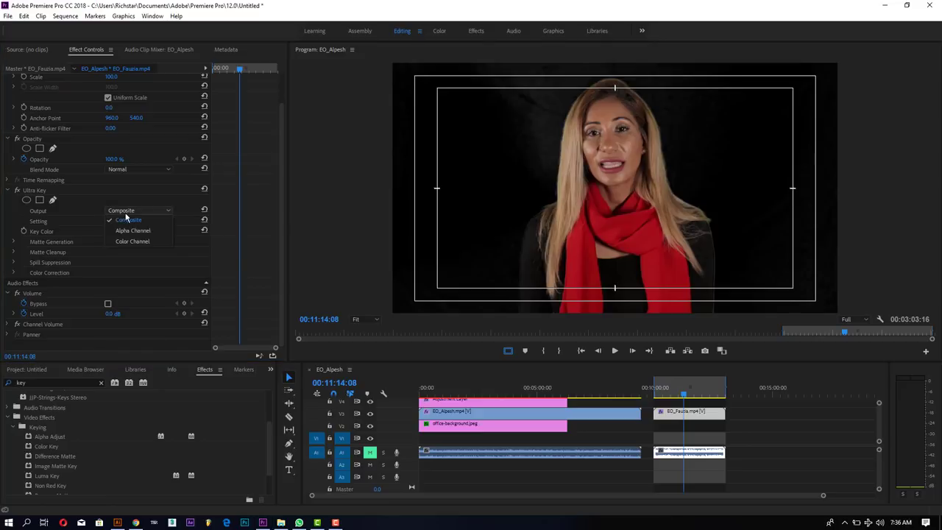
{"action": "left_click", "coordinate": [134, 231]}
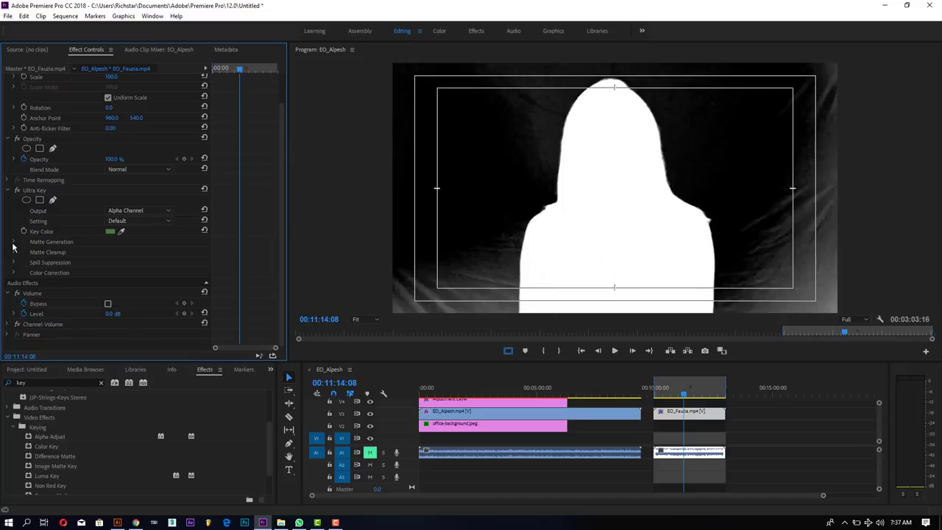
{"action": "left_click", "coordinate": [13, 243]}
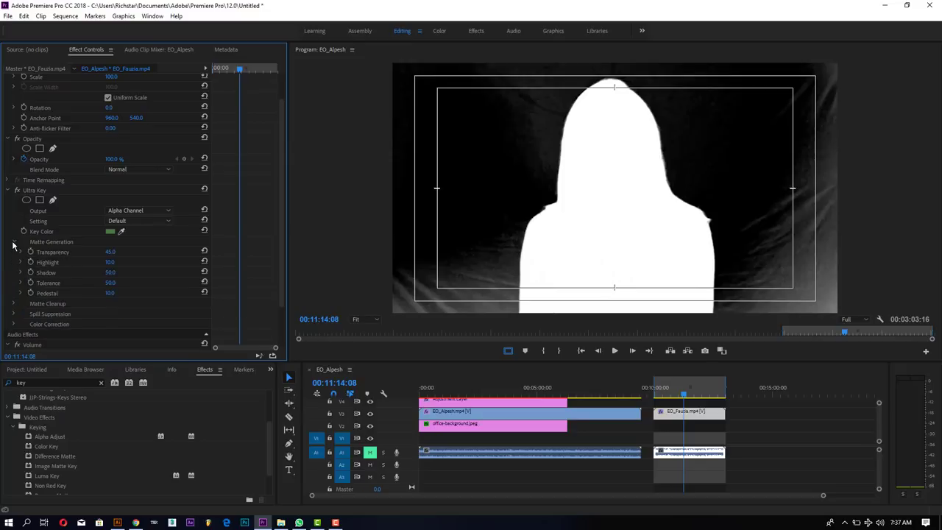
{"action": "left_click_drag", "start_coordinate": [111, 249], "coordinate": [105, 248]}
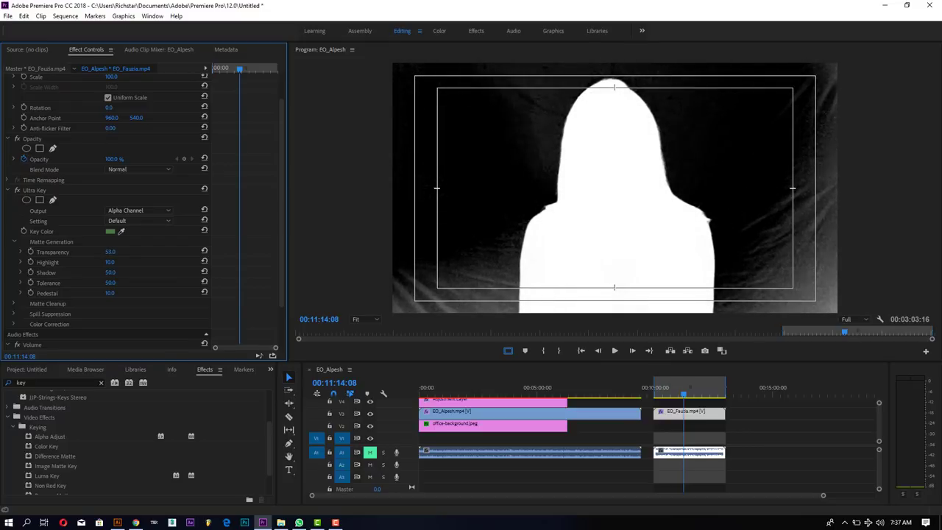
{"action": "left_click_drag", "start_coordinate": [109, 252], "coordinate": [113, 251]}
{"action": "left_click", "coordinate": [110, 252]}
{"action": "type", "text": "45"}
{"action": "key", "text": "Return"}
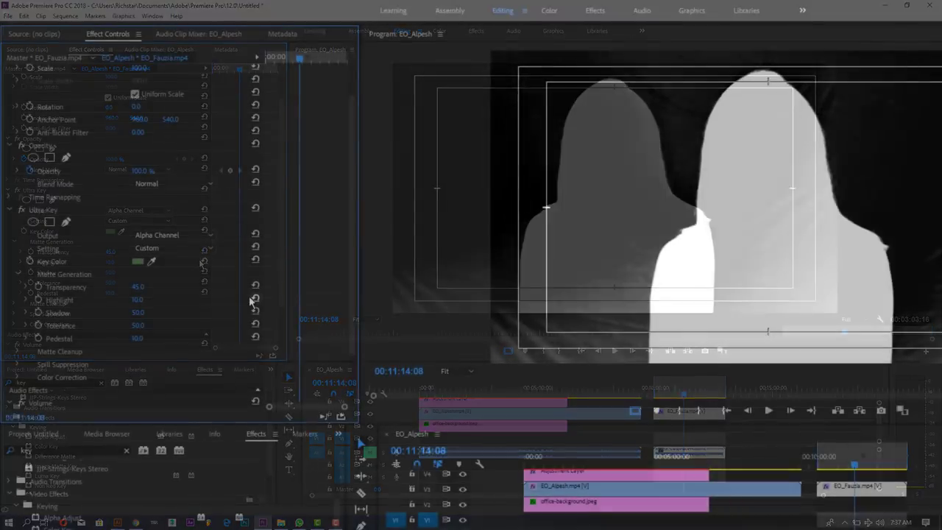
{"action": "left_click", "coordinate": [147, 287]}
{"action": "type", "text": "55"}
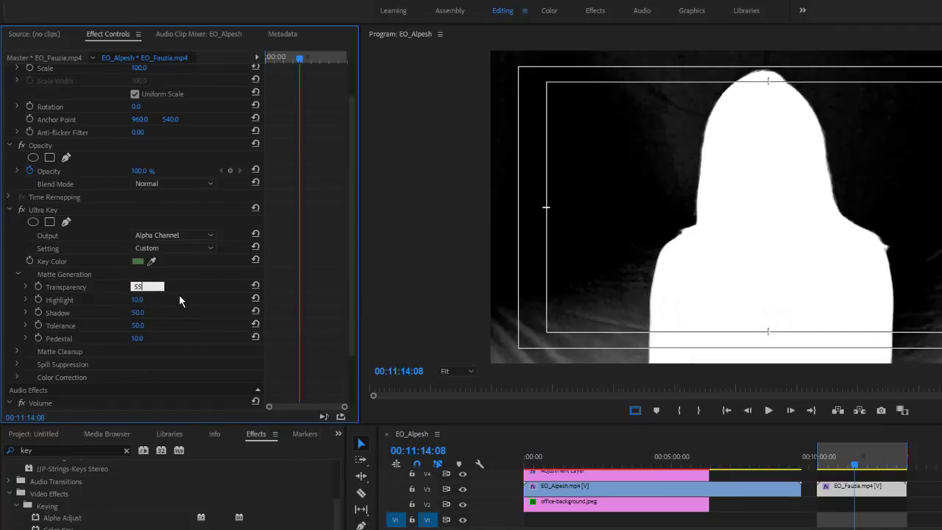
{"action": "key", "text": "Return"}
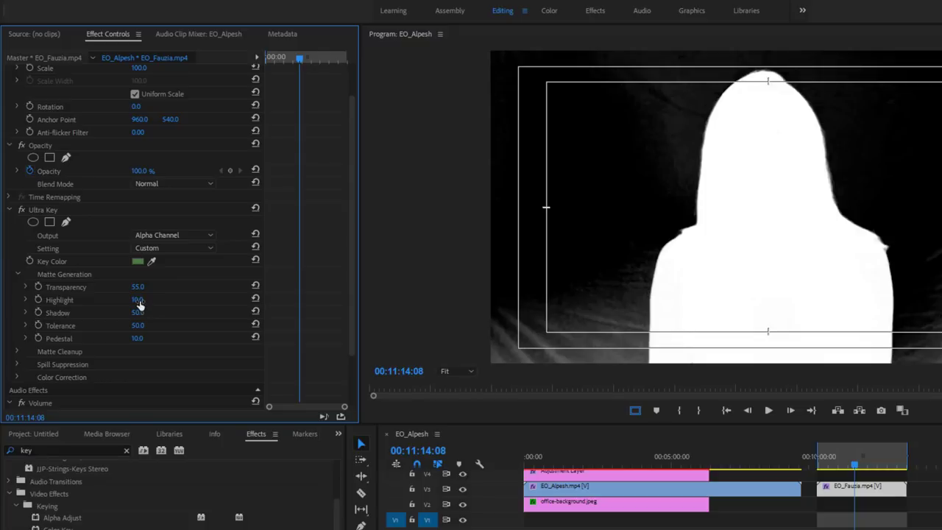
Lower Highlight to 0, raise Pedestal to 100, and leave Shadow at its default 50
{"action": "left_click_drag", "start_coordinate": [140, 304], "coordinate": [110, 304]}
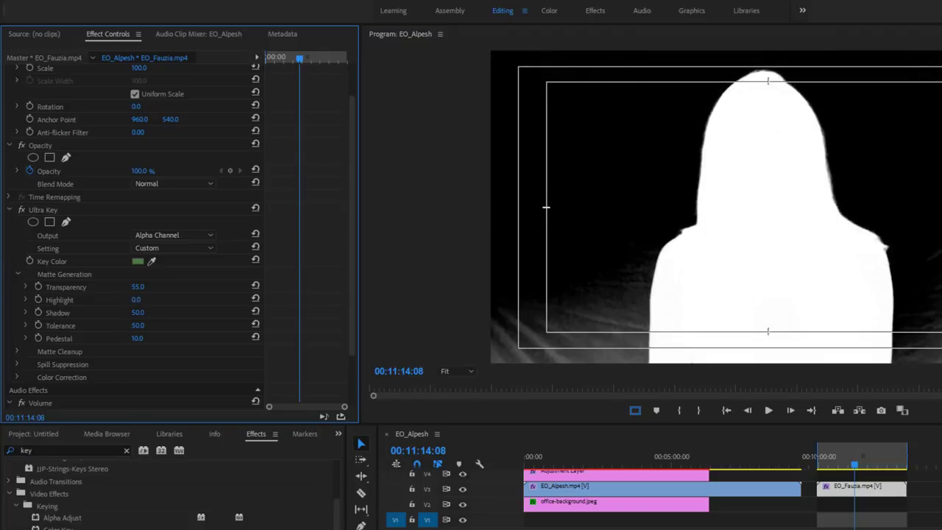
{"action": "mouse_move", "coordinate": [161, 314]}
{"action": "left_mouse_down"}
{"action": "mouse_move", "coordinate": [135, 312]}
{"action": "mouse_move", "coordinate": [149, 312]}
{"action": "left_mouse_up"}
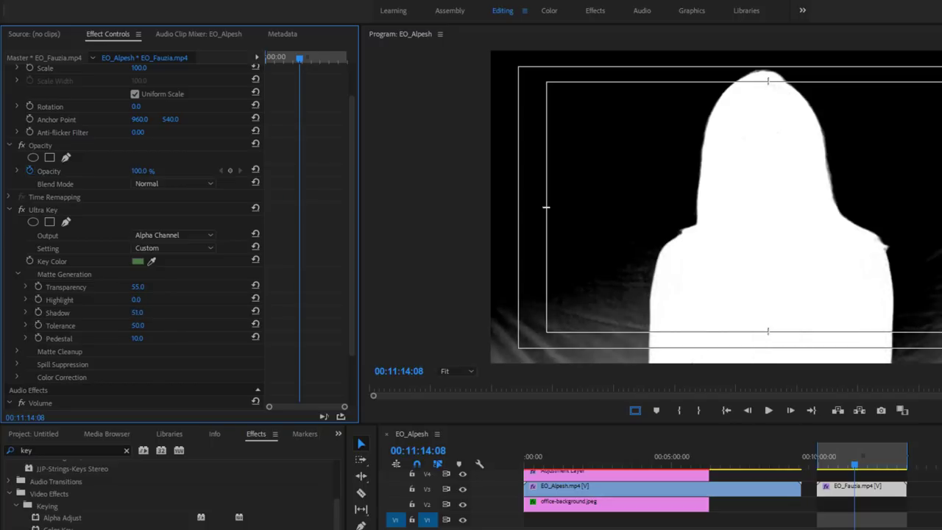
{"action": "left_click", "coordinate": [255, 312]}
{"action": "left_click_drag", "start_coordinate": [137, 337], "coordinate": [177, 338]}
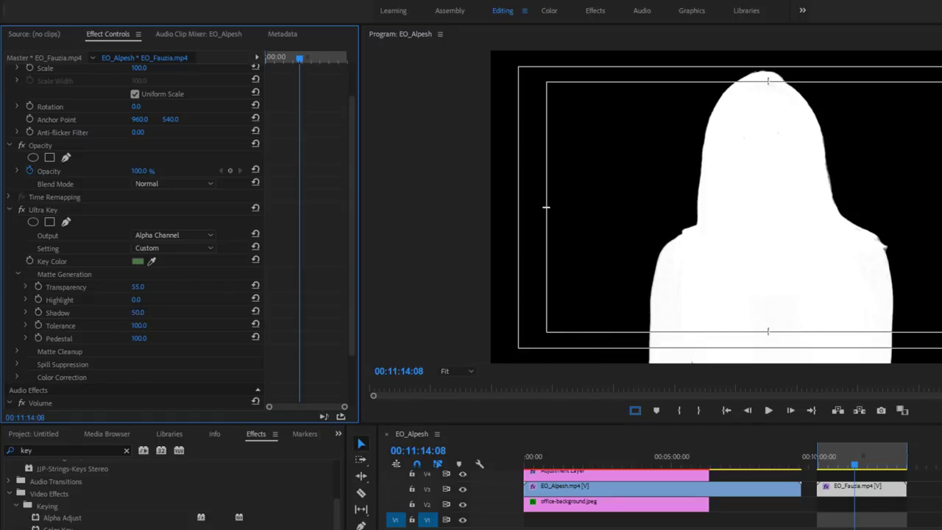
{"action": "left_click_drag", "start_coordinate": [138, 312], "coordinate": [142, 312]}
{"action": "left_click", "coordinate": [254, 312]}
Expand Matte Cleanup and try Choke at 28 and 25 before resetting it to 0
{"action": "left_click", "coordinate": [17, 352]}
{"action": "scroll", "coordinate": [88, 373], "scroll_direction": "down", "scroll_amount": 1}
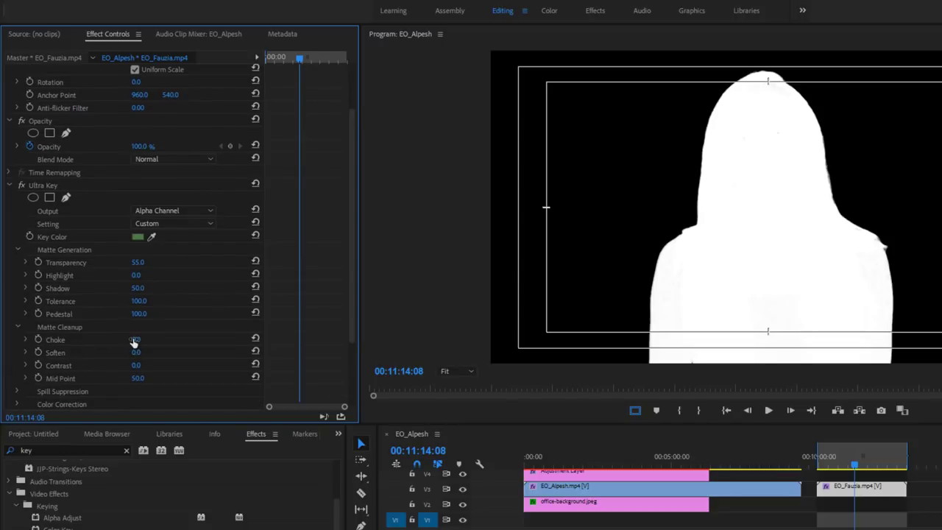
{"action": "mouse_move", "coordinate": [136, 339]}
{"action": "left_mouse_down"}
{"action": "mouse_move", "coordinate": [209, 340]}
{"action": "mouse_move", "coordinate": [136, 339]}
{"action": "left_mouse_up"}
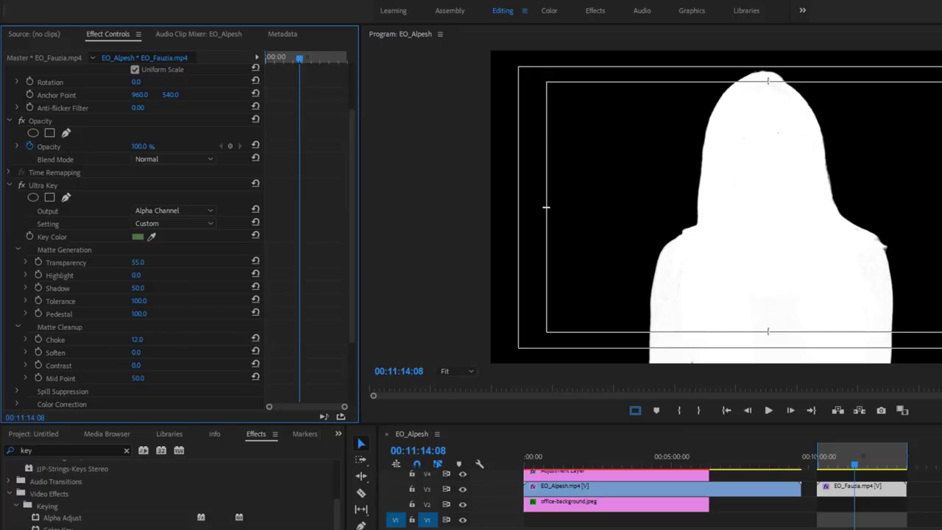
{"action": "left_click", "coordinate": [257, 339]}
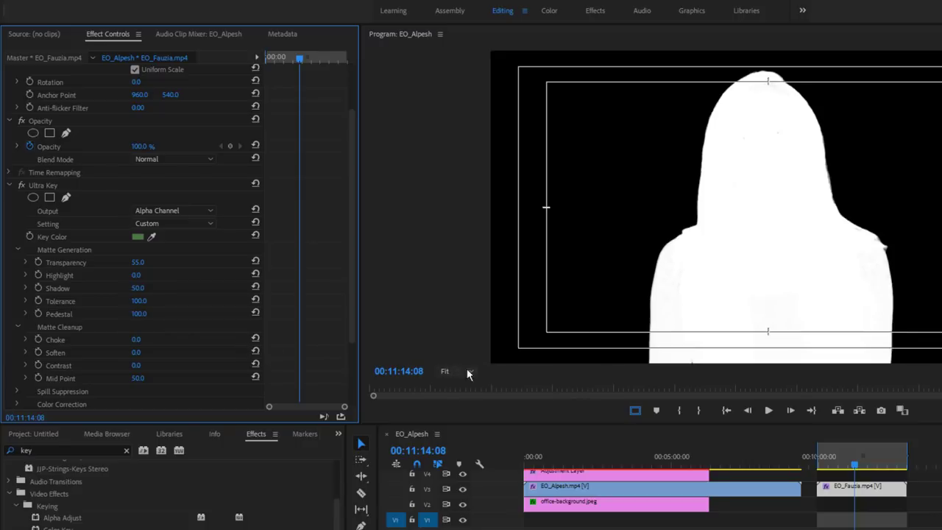
{"action": "left_click", "coordinate": [136, 340]}
{"action": "type", "text": "28"}
{"action": "key", "text": "Return"}
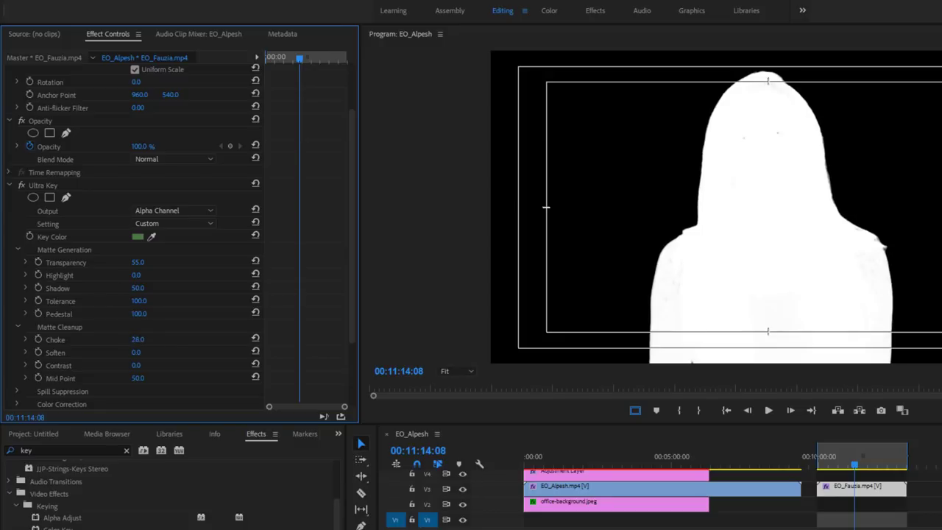
{"action": "left_click_drag", "start_coordinate": [138, 339], "coordinate": [134, 339]}
{"action": "left_click", "coordinate": [254, 338]}
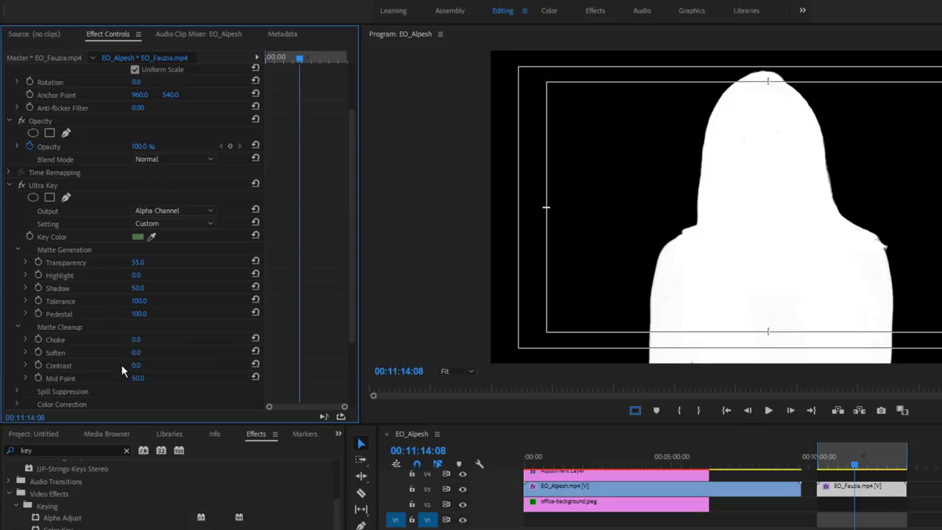
Try Mid Point around 40, then reset it to 50
{"action": "left_click_drag", "start_coordinate": [137, 380], "coordinate": [134, 380]}
{"action": "left_click", "coordinate": [255, 378]}
{"action": "scroll", "coordinate": [73, 324], "scroll_direction": "down", "scroll_amount": 3}
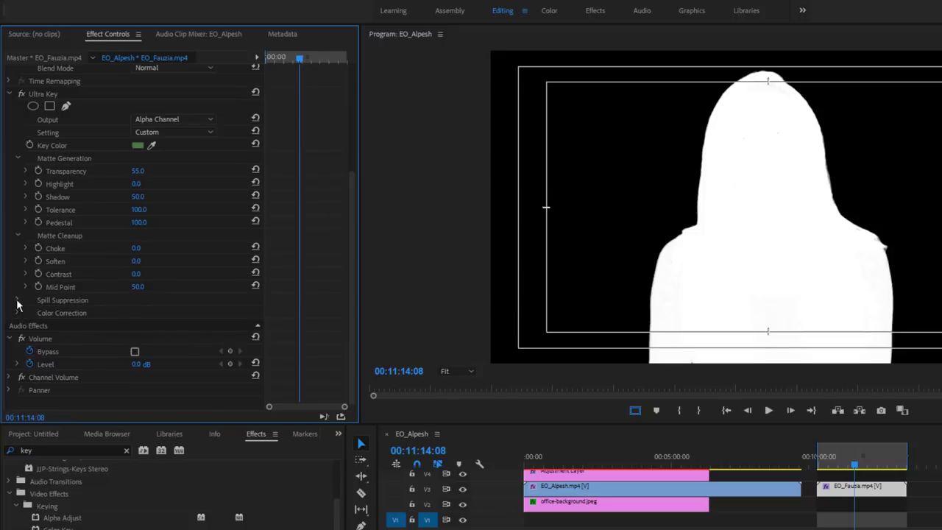
Set Matte Cleanup Soften to 53 and Contrast to 100 for a solid white matte
{"action": "left_click", "coordinate": [17, 301]}
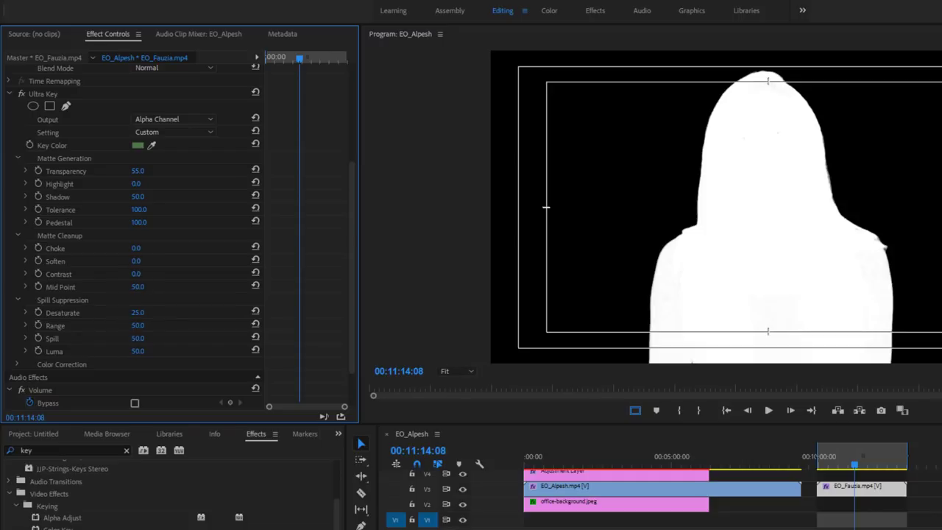
{"action": "left_click", "coordinate": [136, 261]}
{"action": "left_click", "coordinate": [174, 264]}
{"action": "left_click_drag", "start_coordinate": [136, 263], "coordinate": [181, 263]}
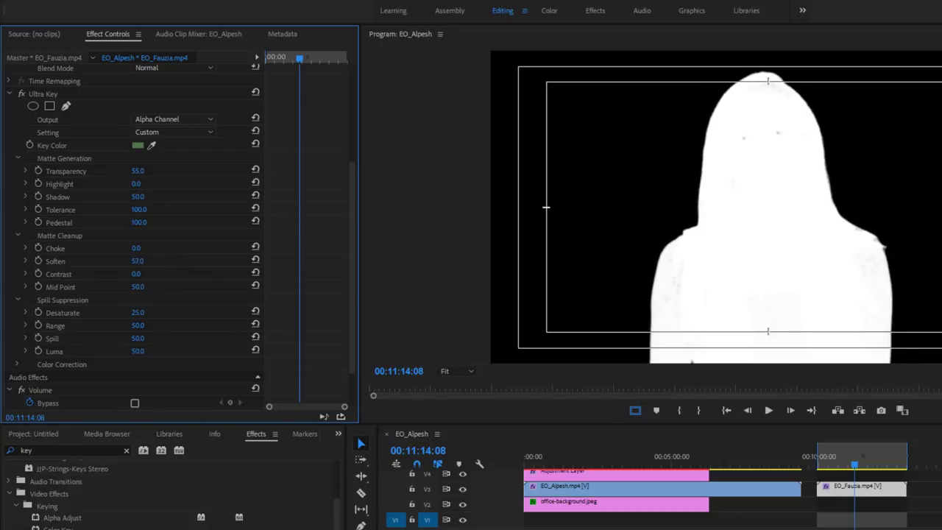
{"action": "mouse_move", "coordinate": [137, 262]}
{"action": "left_mouse_down"}
{"action": "mouse_move", "coordinate": [151, 262]}
{"action": "mouse_move", "coordinate": [121, 261]}
{"action": "left_mouse_up"}
{"action": "left_click_drag", "start_coordinate": [136, 274], "coordinate": [199, 274]}
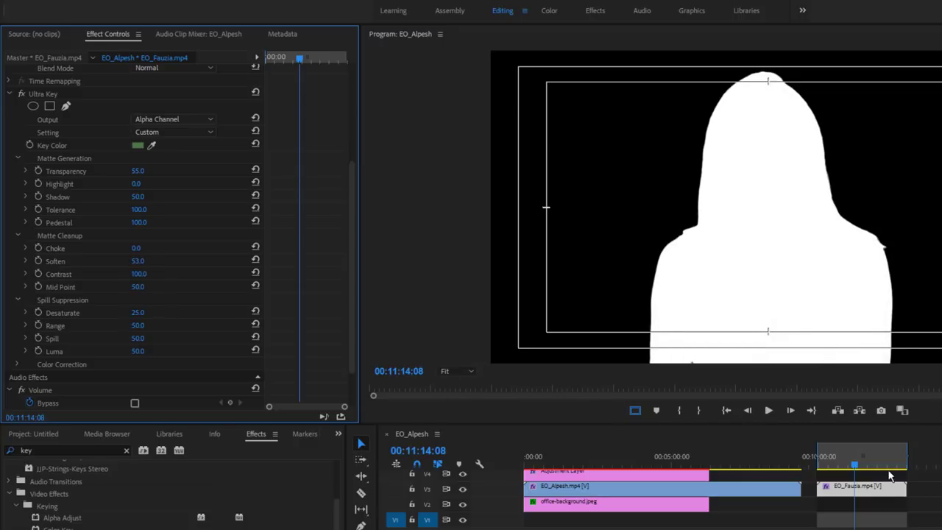
Move the playhead back before the keyed clip and play the sequence to review the key
{"action": "left_click", "coordinate": [836, 463]}
{"action": "left_click_drag", "start_coordinate": [836, 463], "coordinate": [816, 463]}
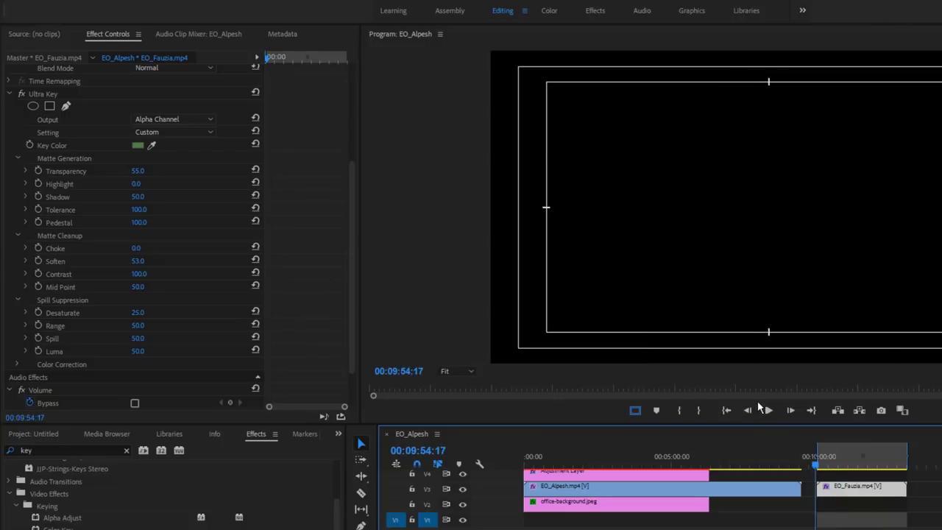
{"action": "left_click", "coordinate": [770, 410]}
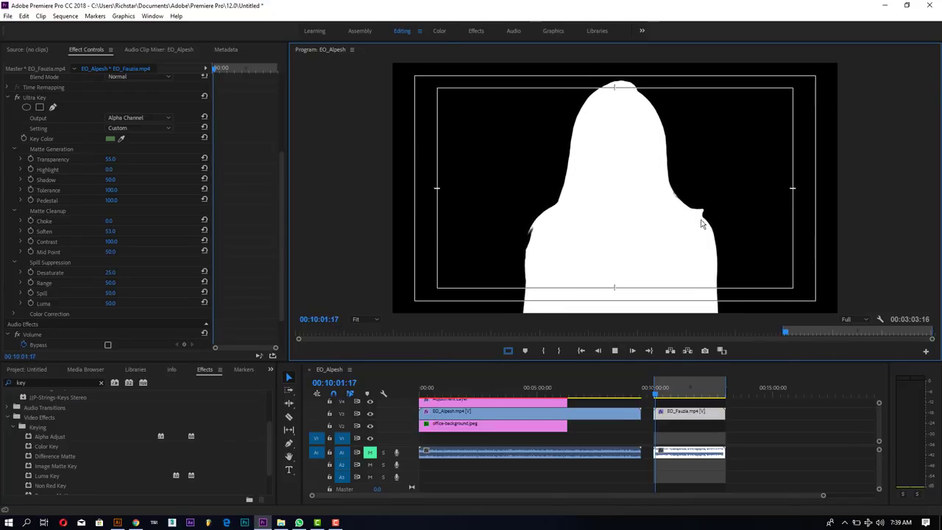
Switch Ultra Key Output from Alpha Channel back to Composite and stop playback
{"action": "left_click", "coordinate": [150, 118]}
{"action": "left_click", "coordinate": [147, 128]}
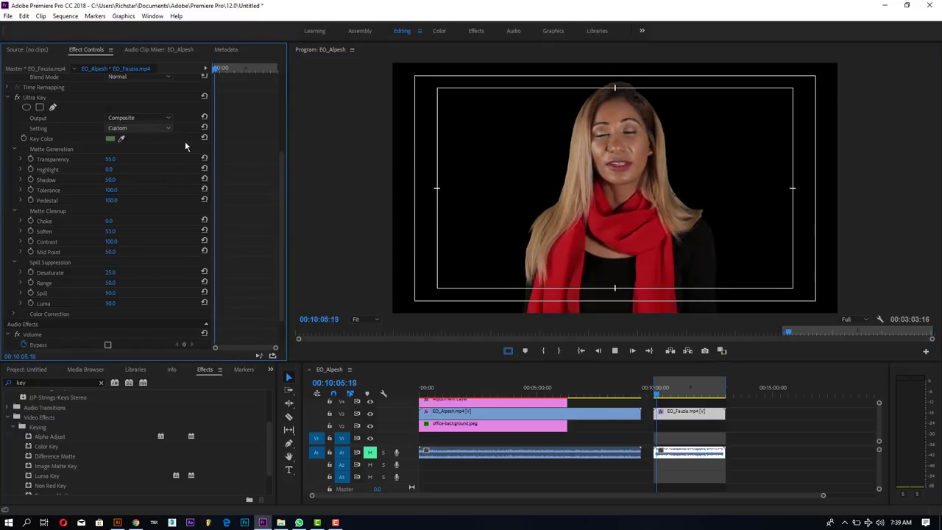
{"action": "left_click", "coordinate": [664, 396]}
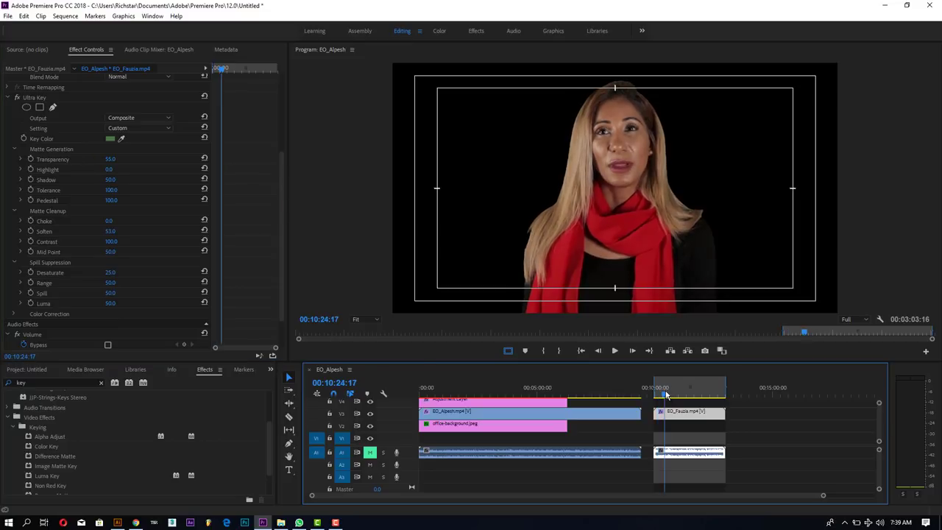
Import the 14679-clouds-cloud-wallpaper image from Pictures and place it on V2 beneath the woman
{"action": "left_click", "coordinate": [270, 370]}
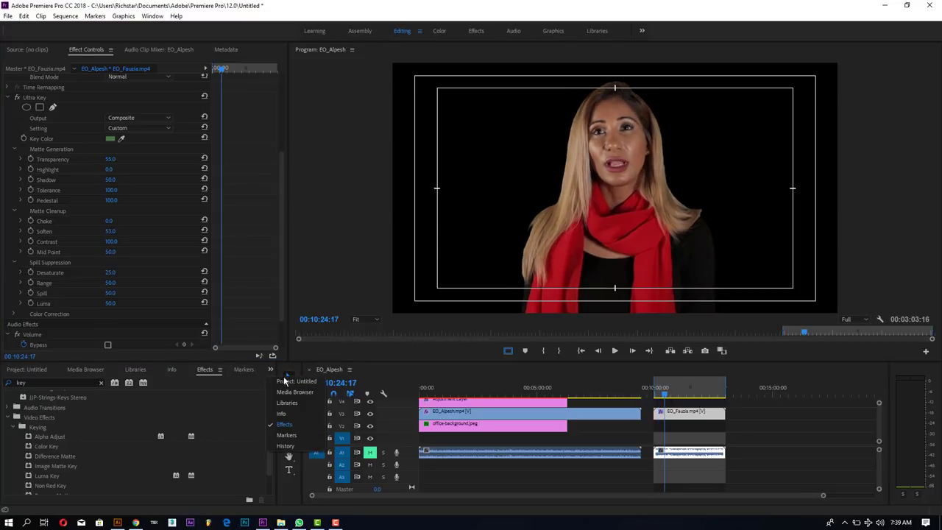
{"action": "left_click", "coordinate": [292, 382]}
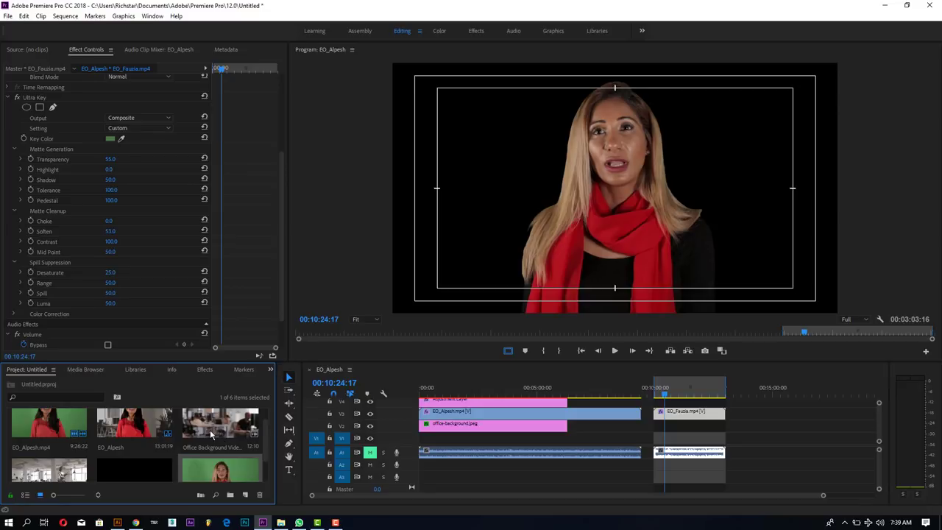
{"action": "left_click", "coordinate": [178, 421]}
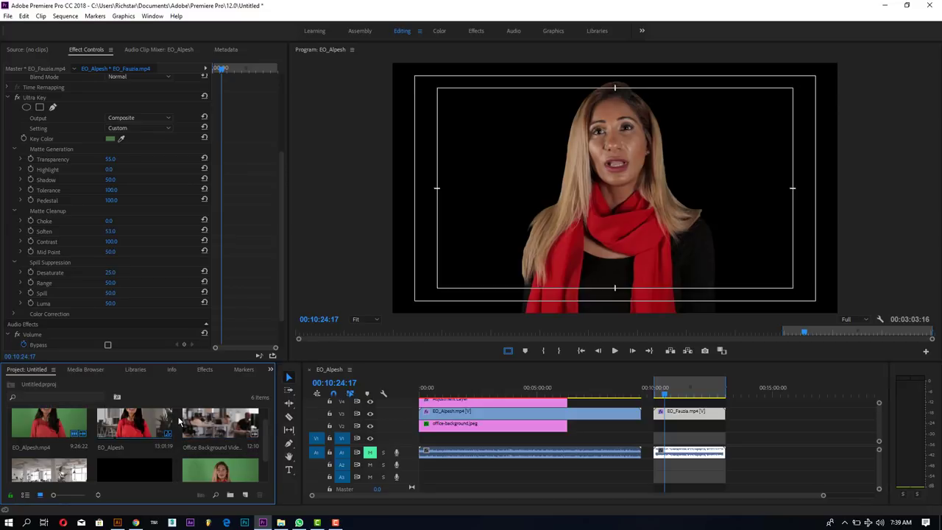
{"action": "double_click", "coordinate": [179, 420]}
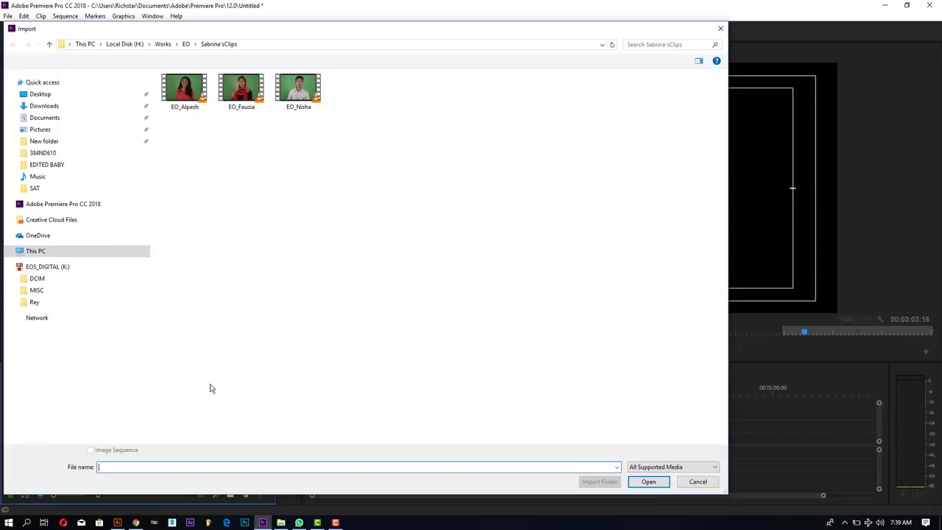
{"action": "left_click", "coordinate": [42, 129]}
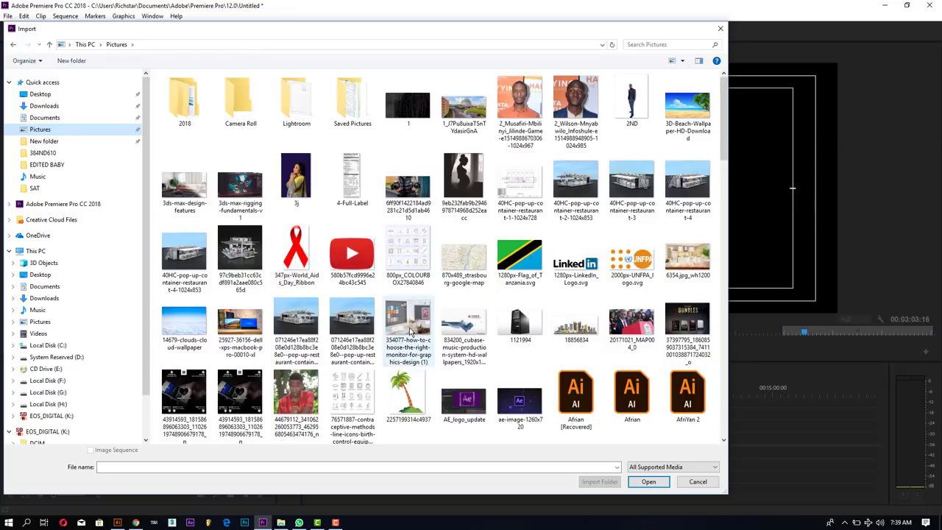
{"action": "double_click", "coordinate": [195, 321]}
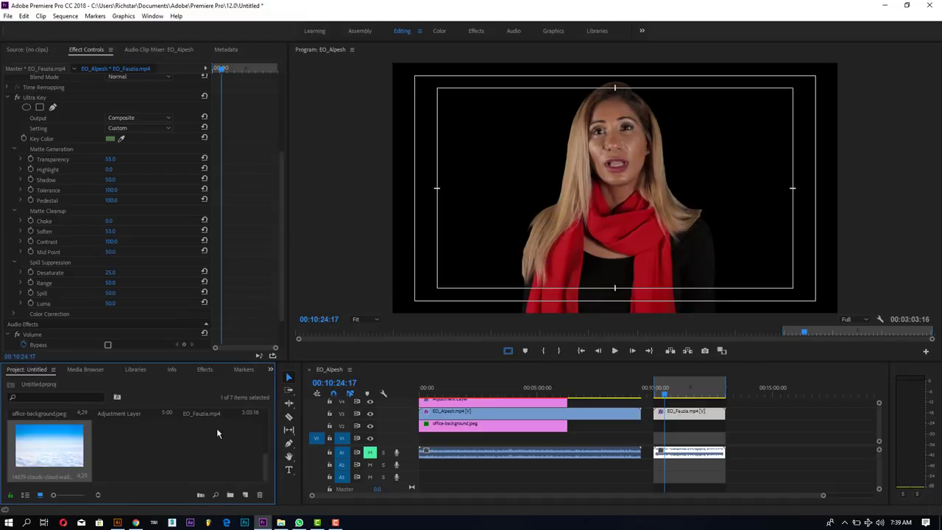
{"action": "left_click_drag", "start_coordinate": [64, 450], "coordinate": [723, 430]}
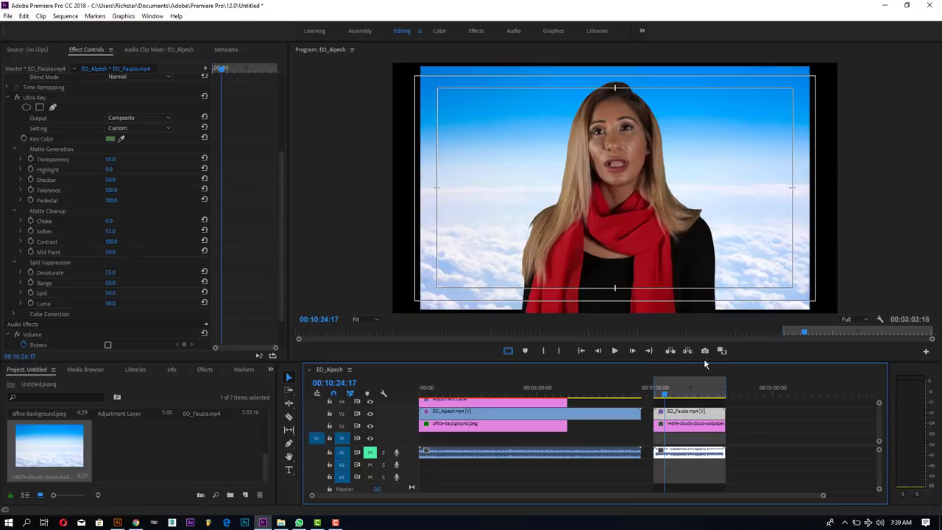
{"action": "left_click", "coordinate": [710, 432]}
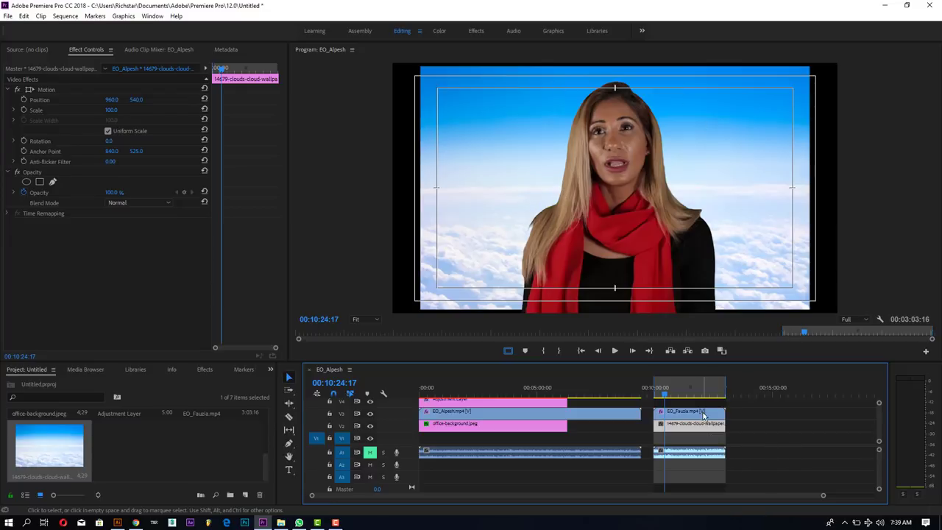
Delete the clouds clip and import the 870x489_strasbourg-google map image into the project
{"action": "key", "text": "Delete"}
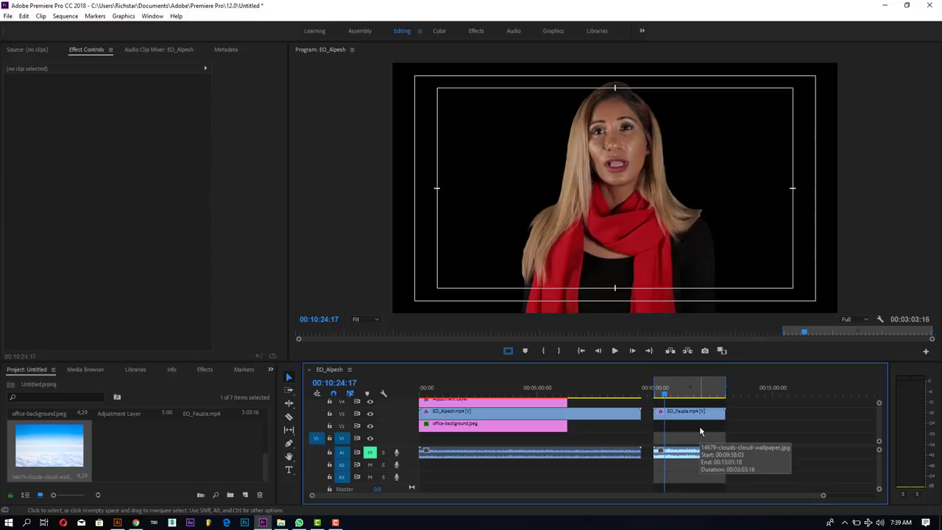
{"action": "double_click", "coordinate": [228, 471]}
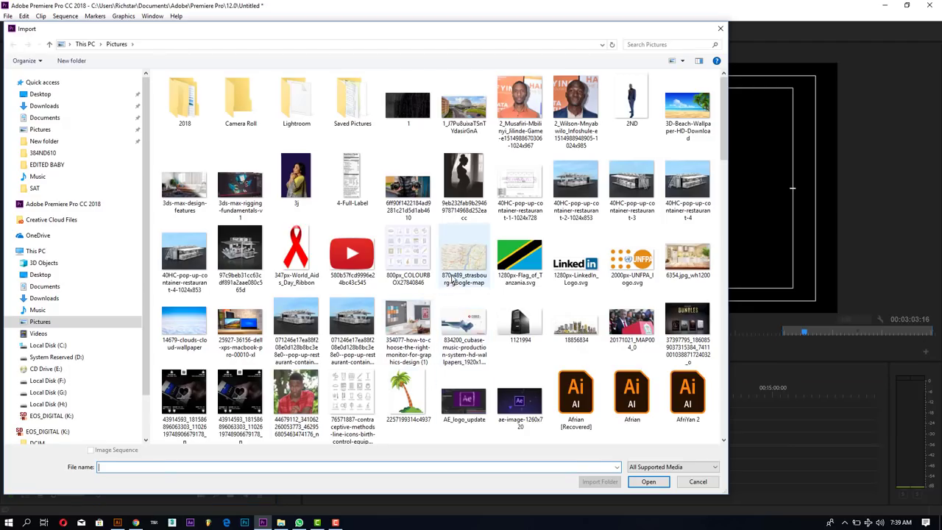
{"action": "left_click", "coordinate": [456, 274]}
{"action": "double_click", "coordinate": [455, 274]}
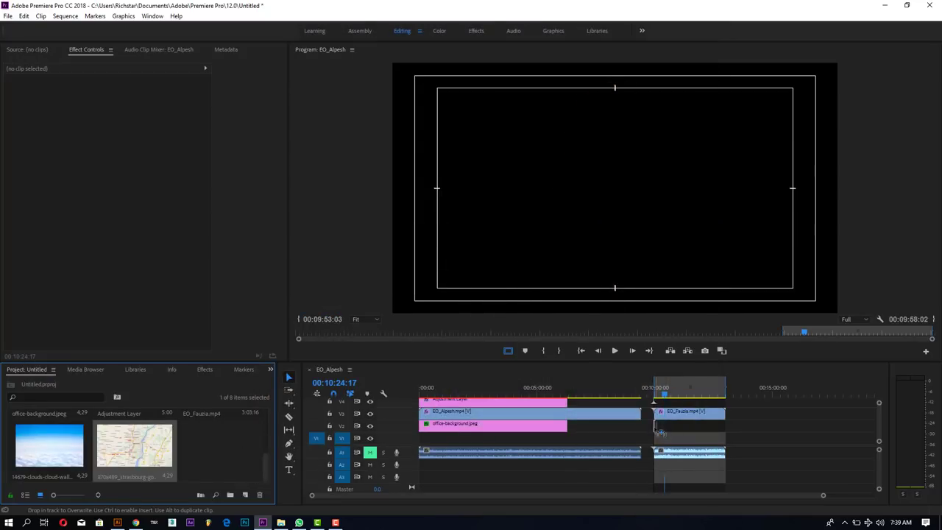
Place the map behind the woman, scale it up to 247, then delete it from the timeline
{"action": "left_click_drag", "start_coordinate": [587, 440], "coordinate": [725, 425]}
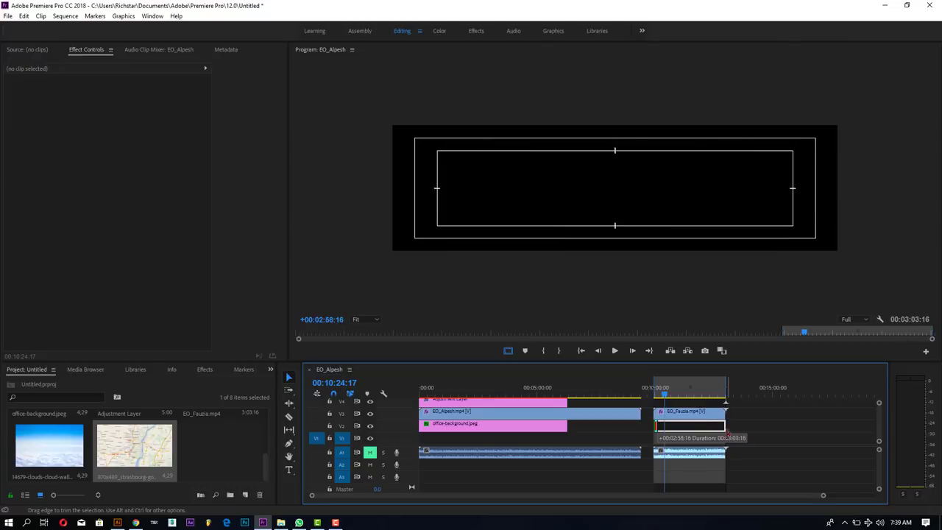
{"action": "left_click", "coordinate": [696, 424]}
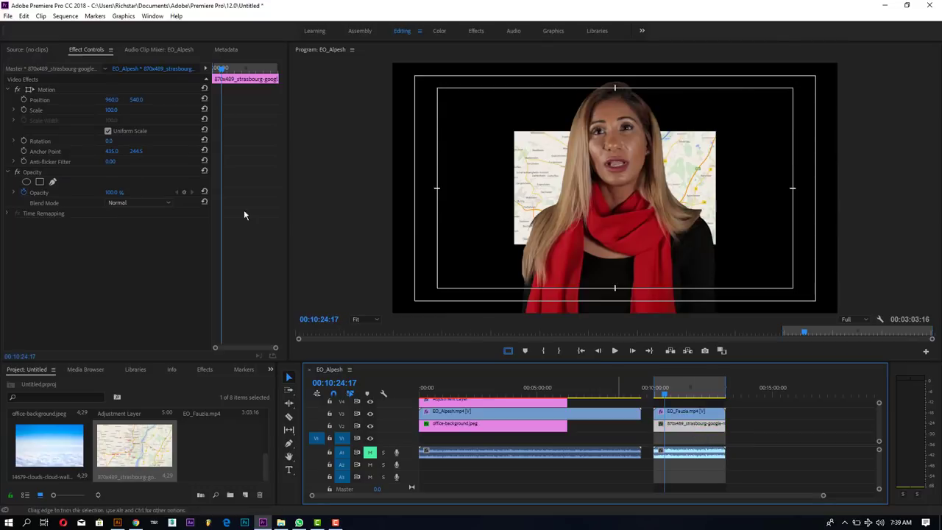
{"action": "left_click_drag", "start_coordinate": [513, 245], "coordinate": [486, 332]}
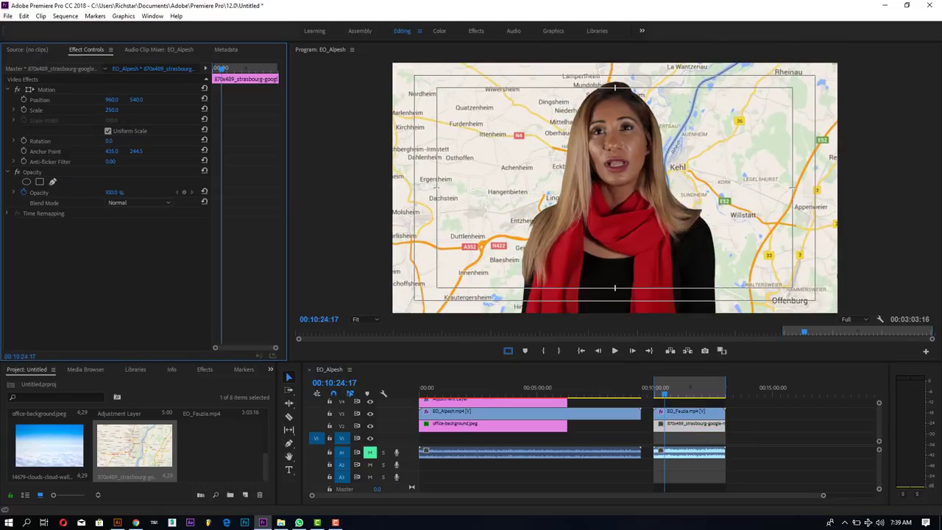
{"action": "left_click", "coordinate": [666, 430]}
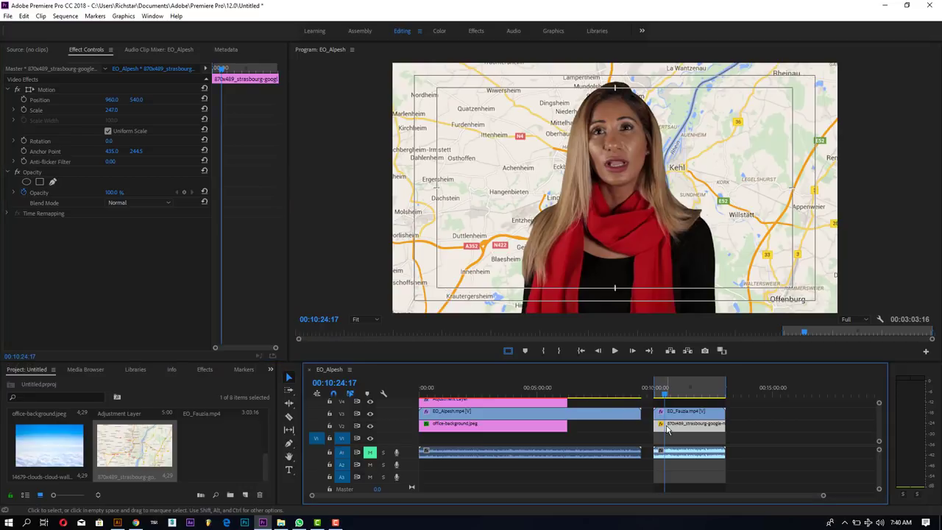
{"action": "key", "text": "Delete"}
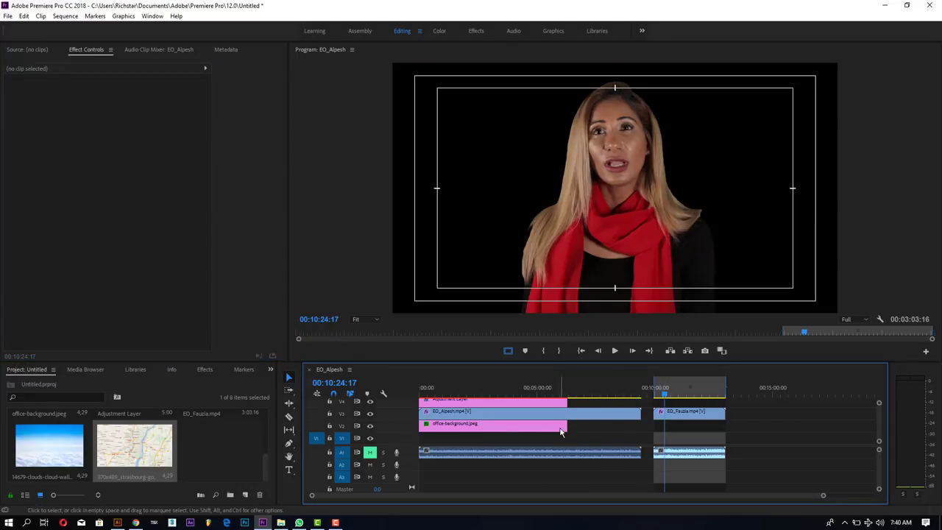
Place the Office Background Video on the timeline beneath the EO_Fauzia clip
{"action": "left_click", "coordinate": [559, 428]}
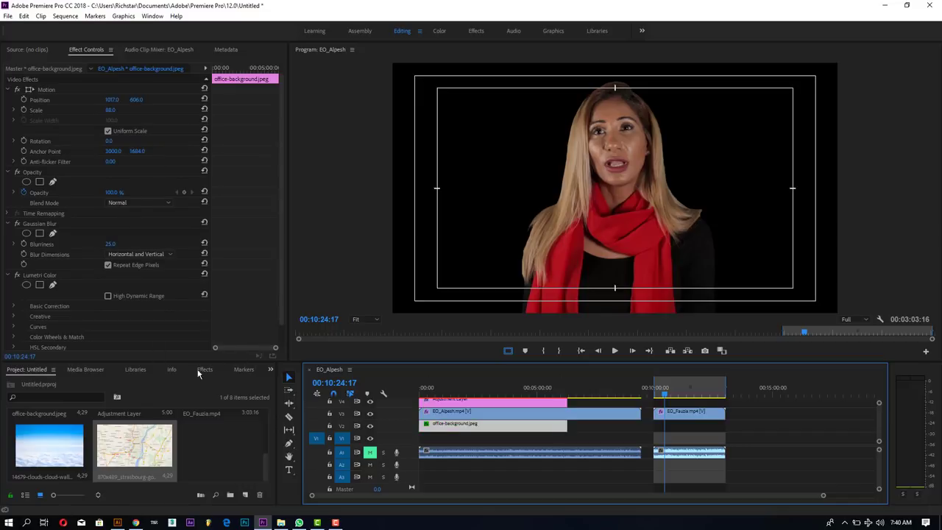
{"action": "left_click", "coordinate": [219, 437]}
{"action": "scroll", "coordinate": [219, 440], "scroll_direction": "up", "scroll_amount": 3}
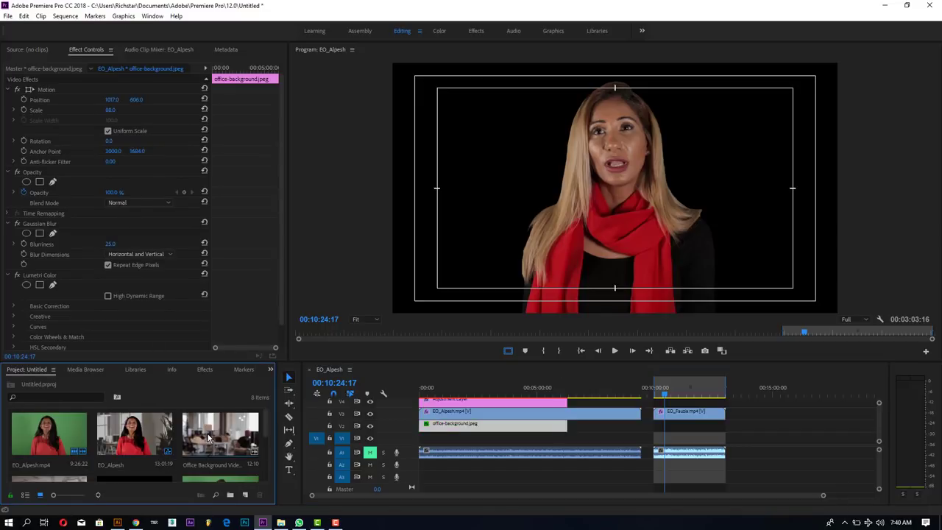
{"action": "left_click_drag", "start_coordinate": [208, 437], "coordinate": [658, 430]}
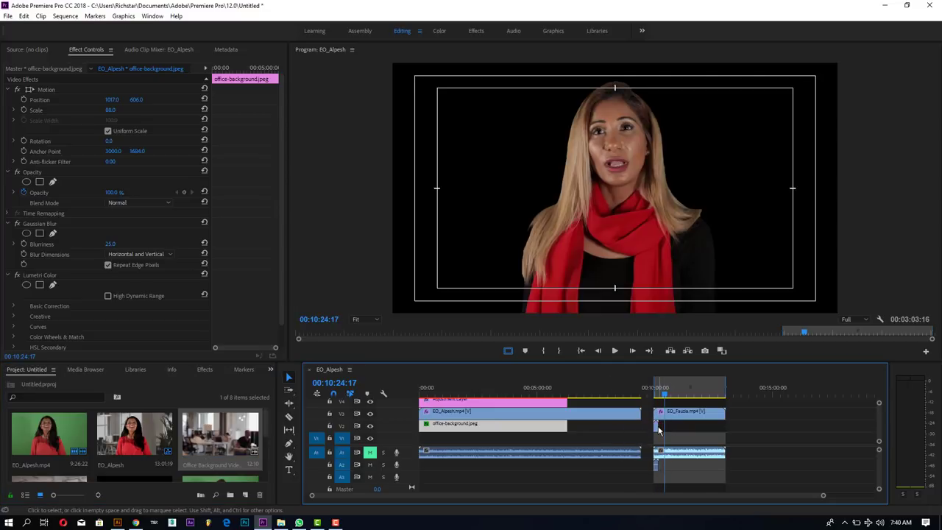
{"action": "left_click", "coordinate": [659, 412]}
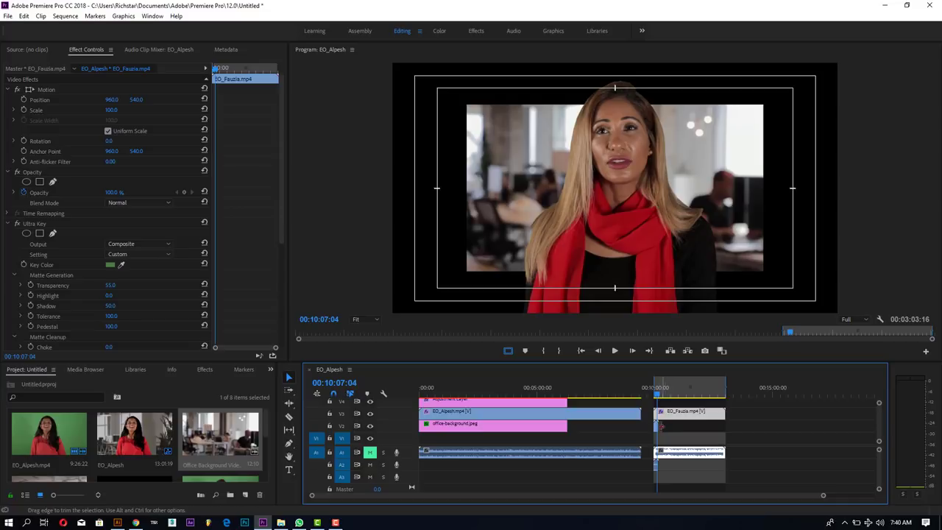
{"action": "left_click", "coordinate": [657, 428]}
Scale the office background clip to 187 and mute its audio on track A2
{"action": "left_click", "coordinate": [657, 429]}
{"action": "mouse_move", "coordinate": [111, 109]}
{"action": "left_mouse_down"}
{"action": "mouse_move", "coordinate": [129, 110]}
{"action": "mouse_move", "coordinate": [110, 110]}
{"action": "left_mouse_up"}
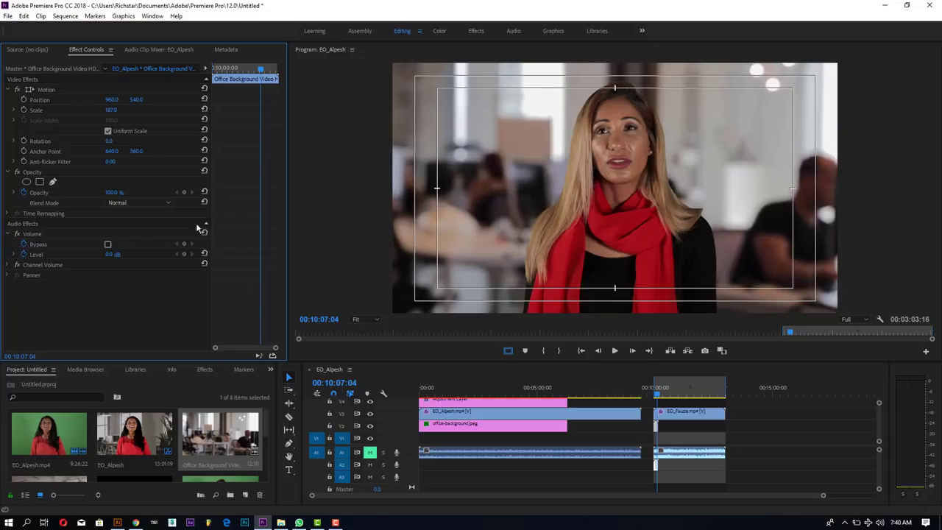
{"action": "left_click", "coordinate": [370, 464]}
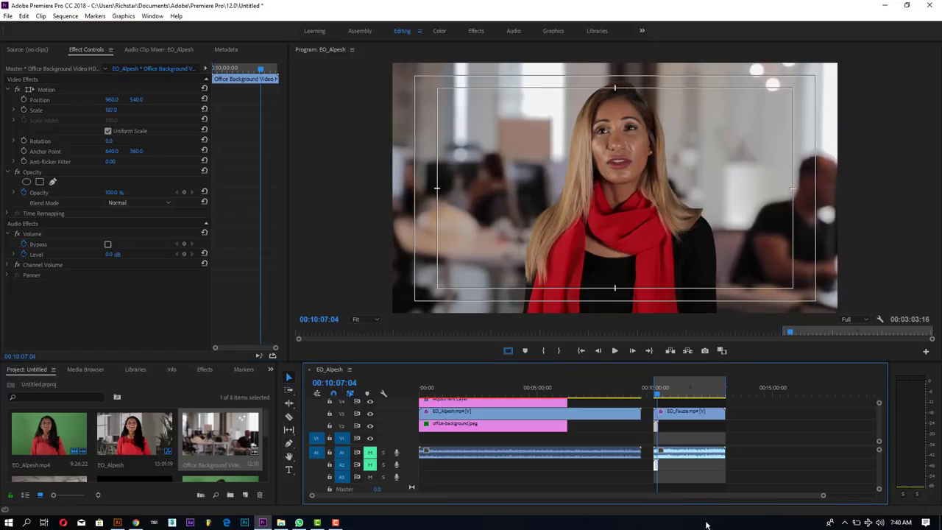
Zoom the timeline in and play the composite from just before EO_Fauzia.mp4, then scrub back
{"action": "key", "text": "equal"}
{"action": "key", "text": "equal"}
{"action": "key", "text": "equal"}
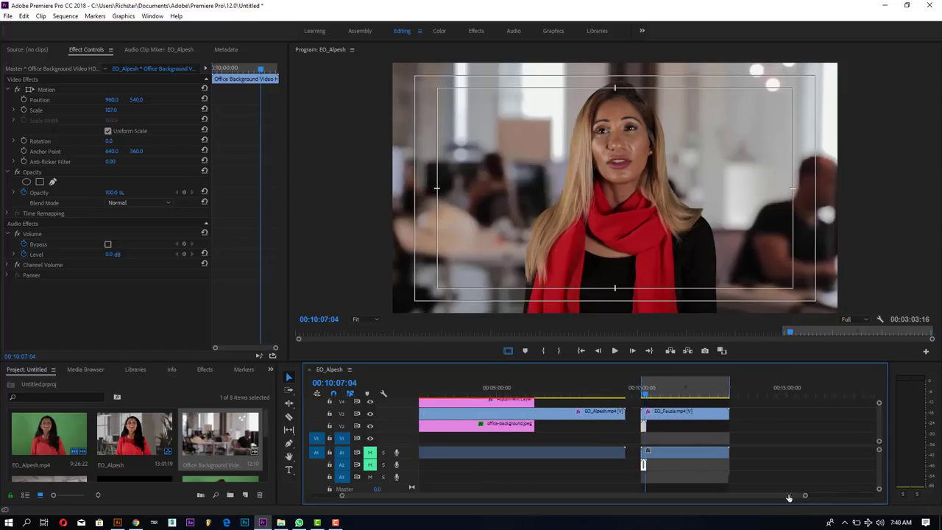
{"action": "left_click_drag", "start_coordinate": [646, 397], "coordinate": [640, 396]}
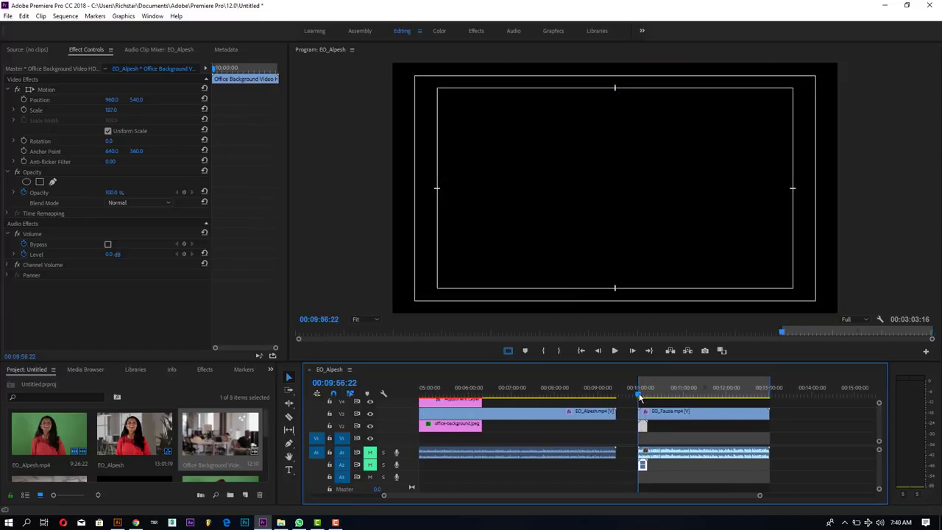
{"action": "key", "text": "space"}
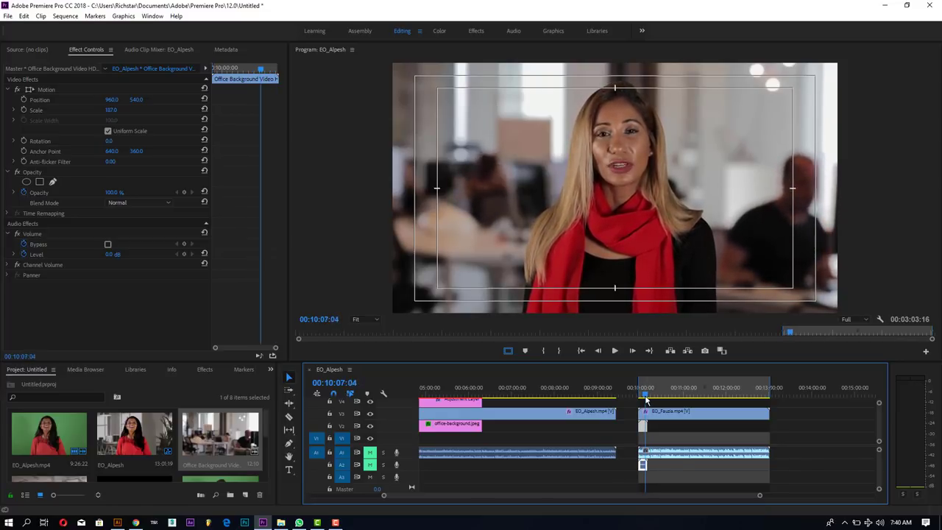
{"action": "left_click", "coordinate": [643, 398]}
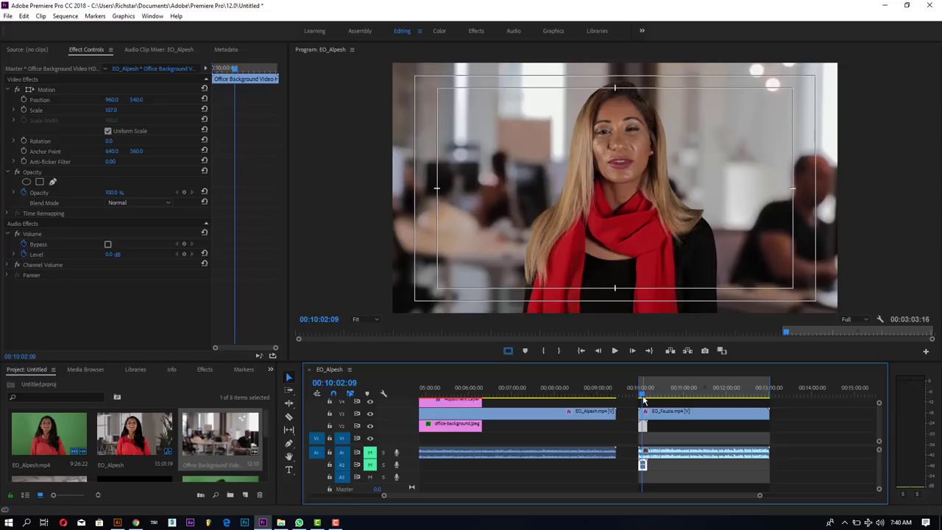
{"action": "left_click_drag", "start_coordinate": [643, 400], "coordinate": [641, 401]}
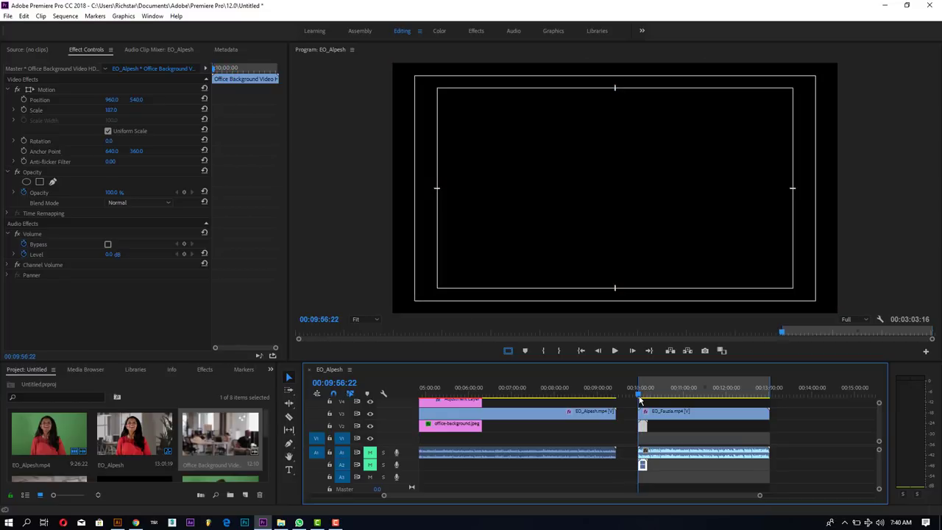